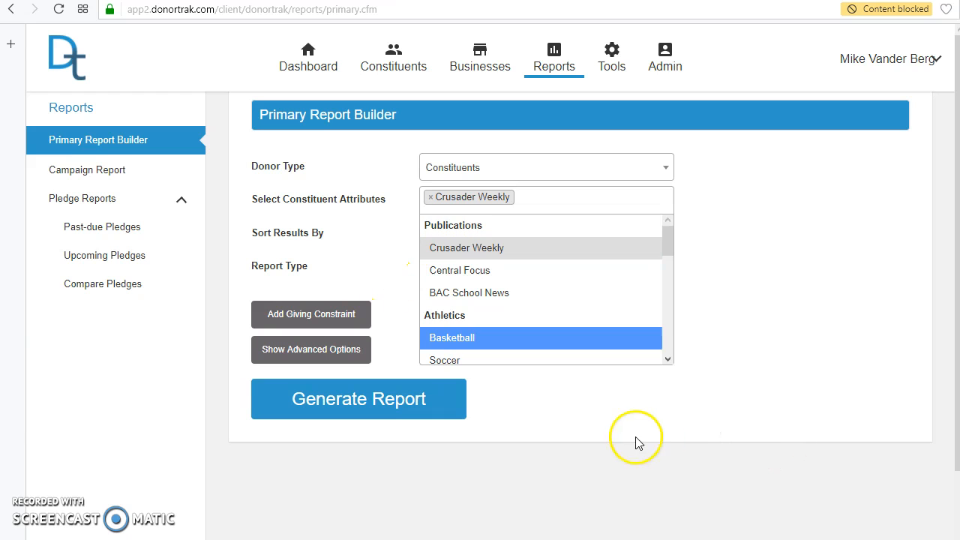
Generate the primary report for constituents with the Crusader Weekly attribute and start a letter merge from its results.
click(683, 425)
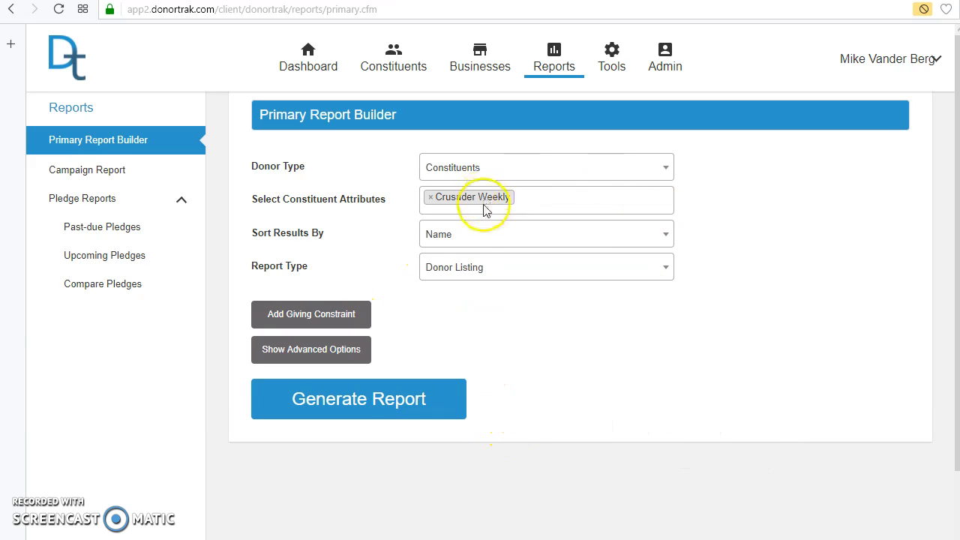
click(380, 404)
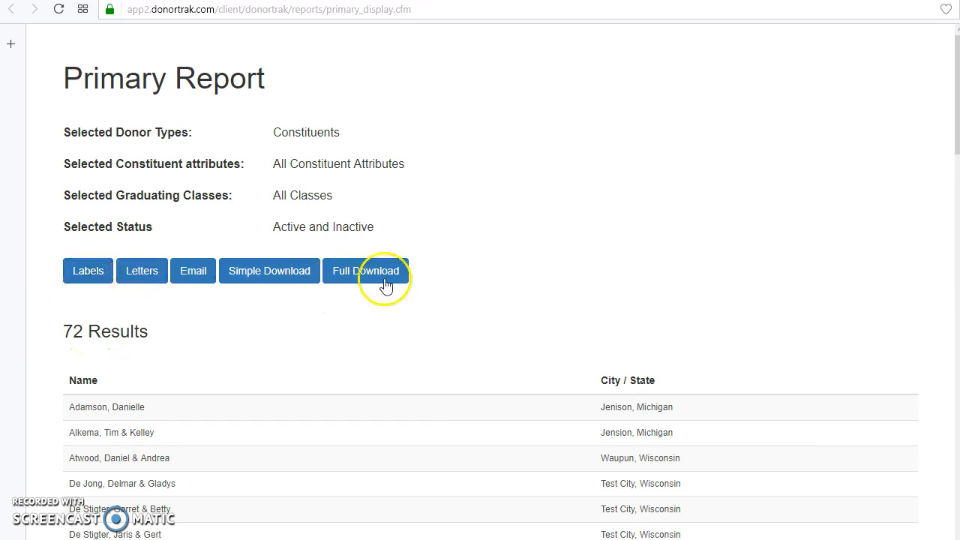
click(143, 278)
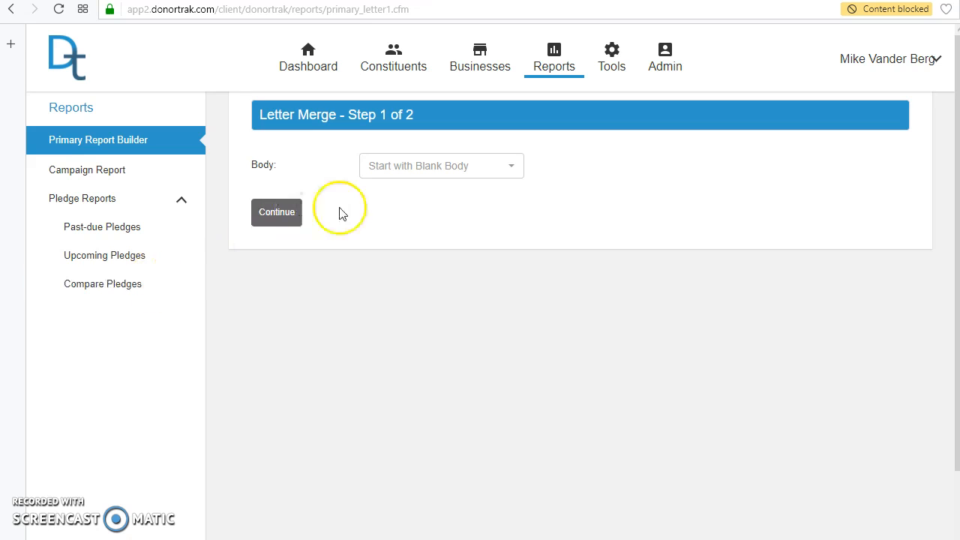
Choose to start the letter merge with a blank body and look over the empty letter editor.
click(408, 167)
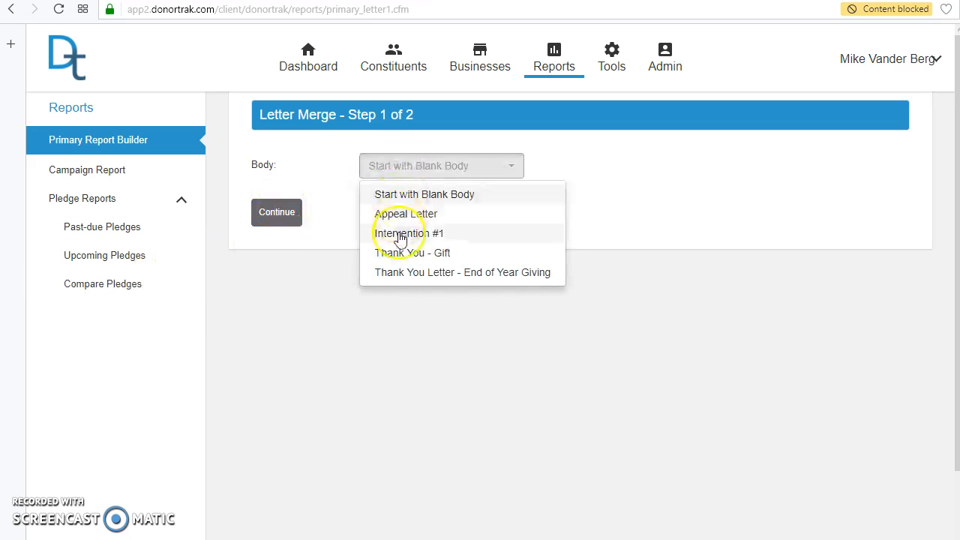
click(421, 195)
click(291, 227)
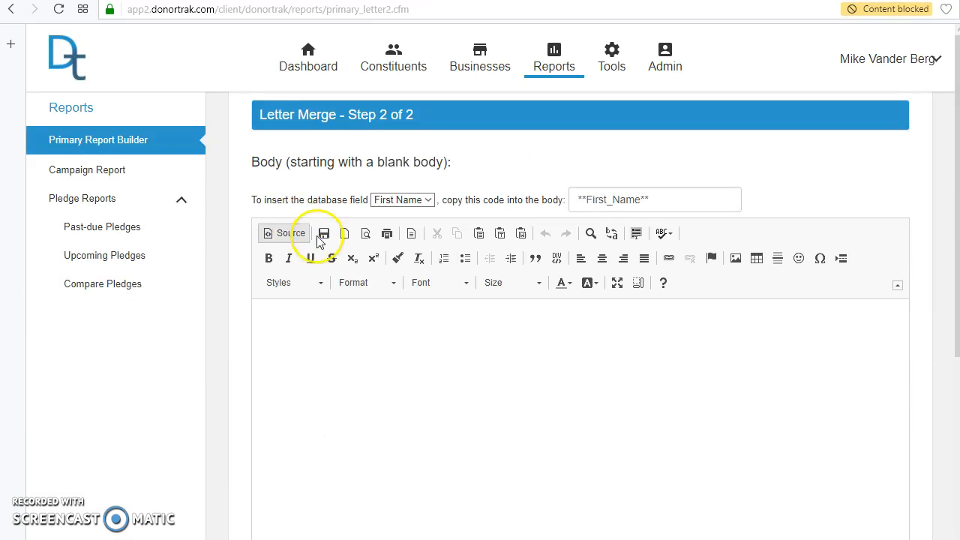
scroll(518, 344, down, 1)
click(491, 327)
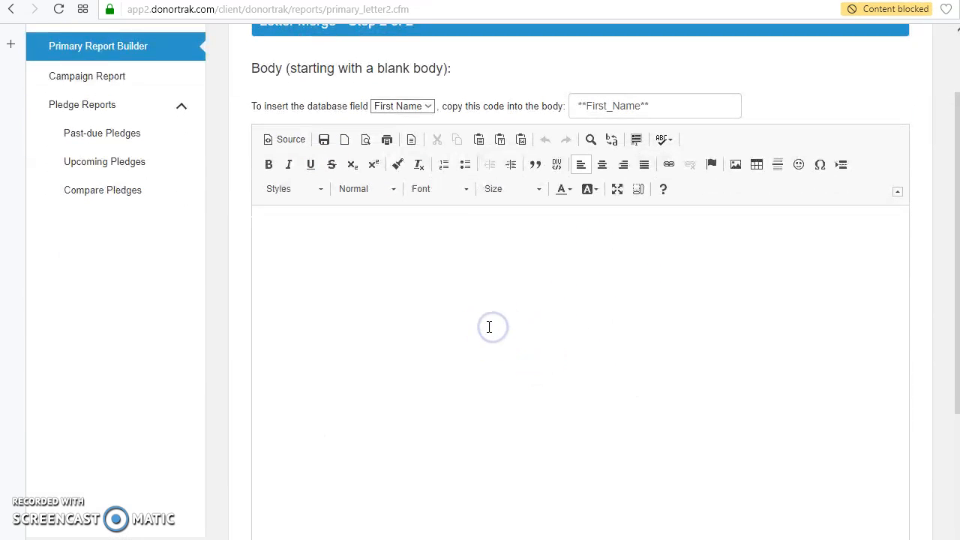
scroll(598, 353, up, 1)
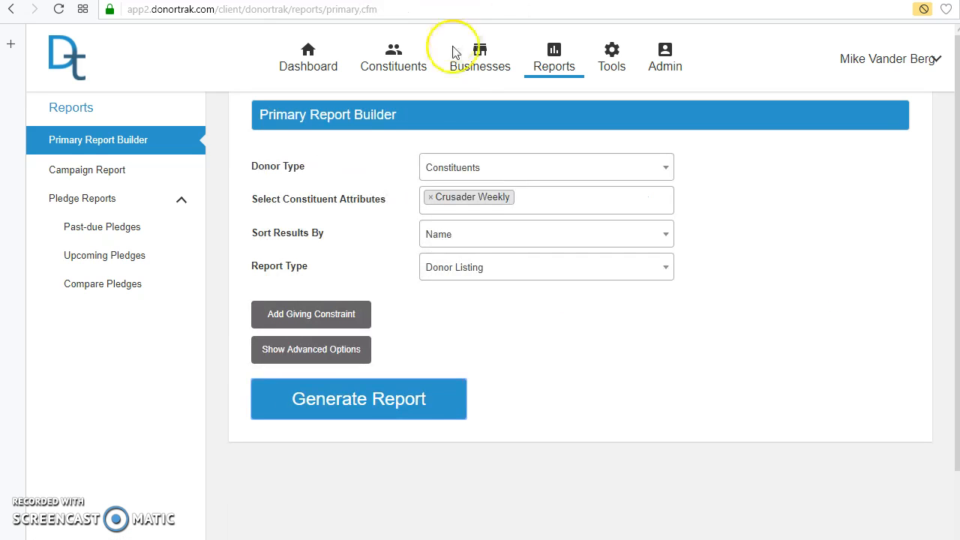
Generate the report again, start an email merge from the Thank You - Gift template, and review its body.
click(359, 389)
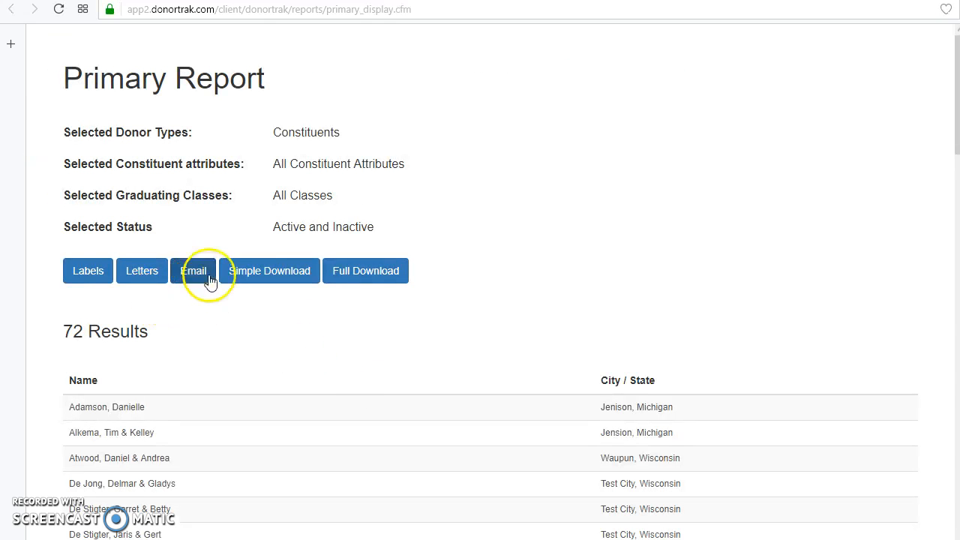
click(195, 271)
click(447, 173)
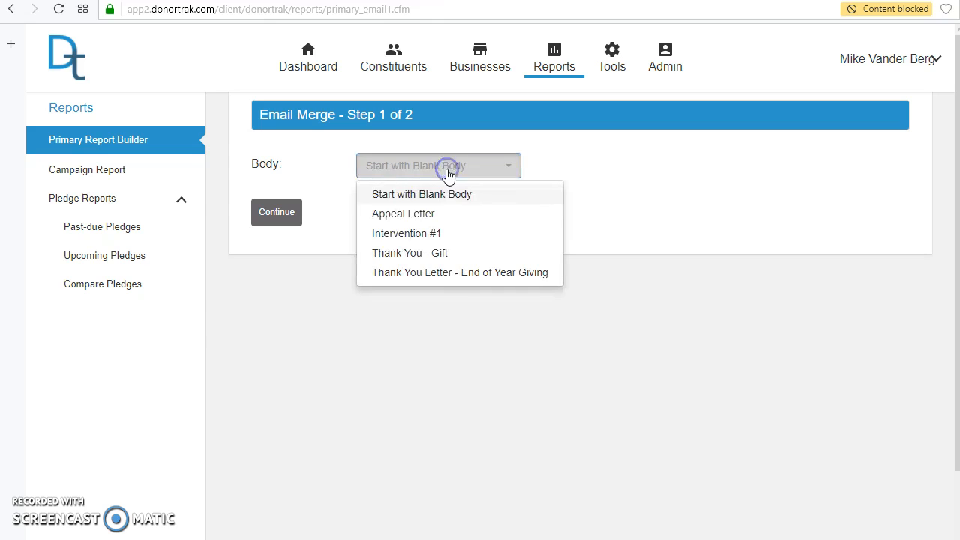
click(431, 258)
click(278, 215)
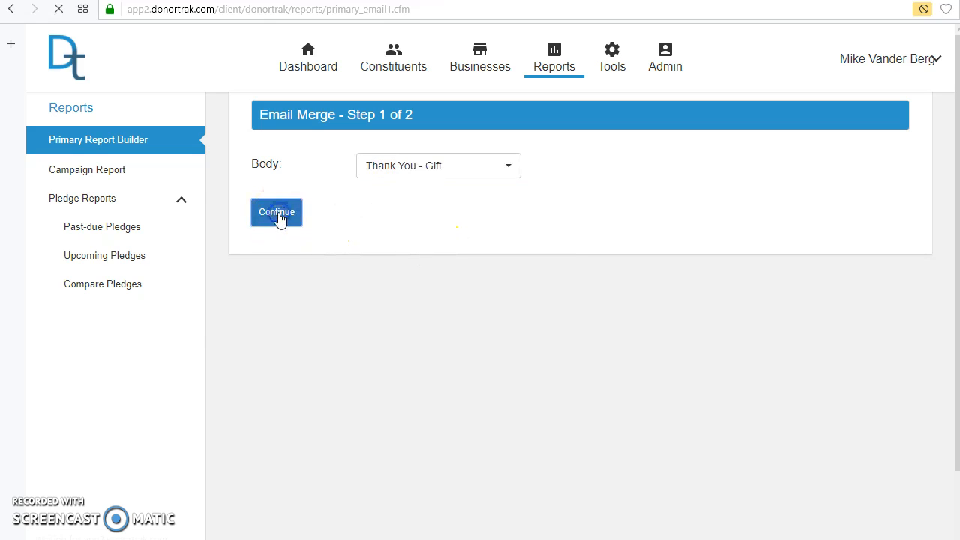
scroll(553, 332, down, 3)
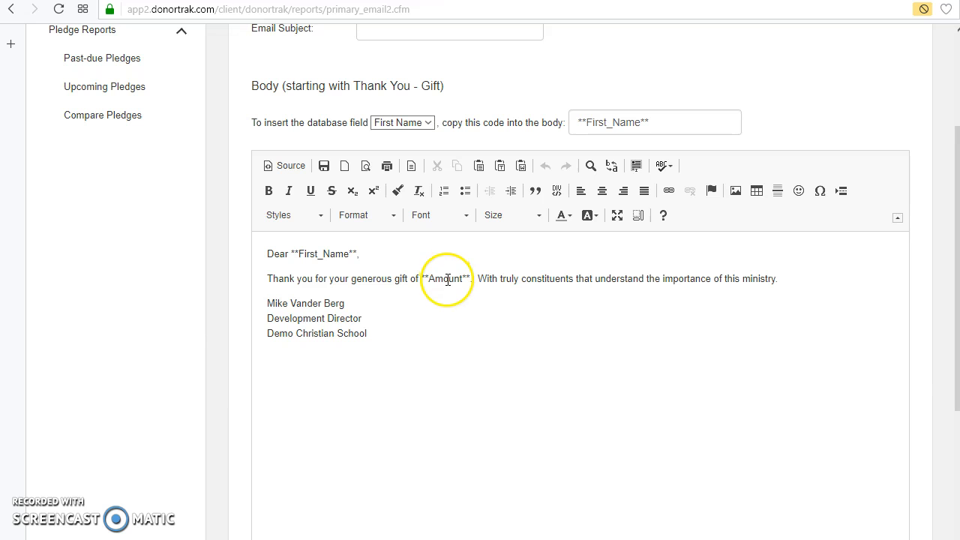
scroll(697, 300, up, 3)
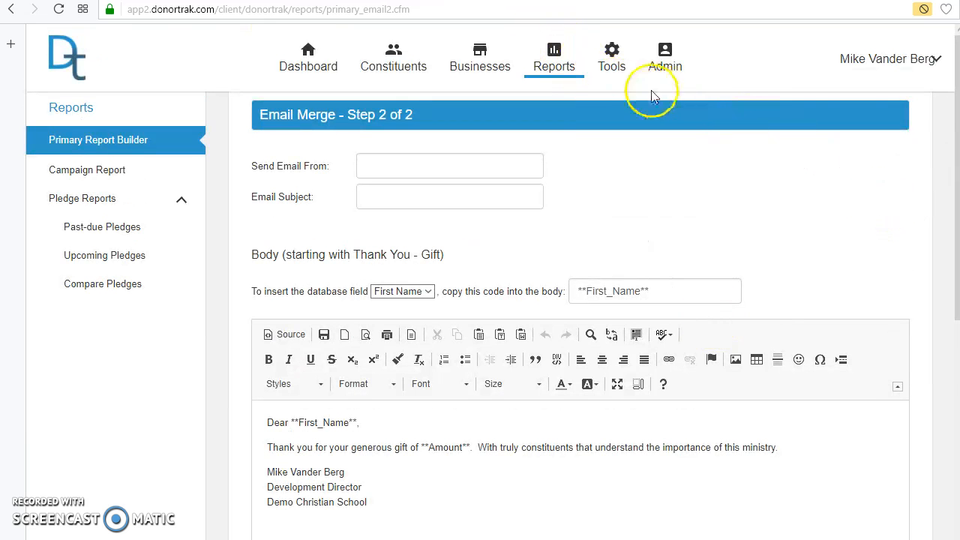
Add a new template to the letter/email library, named "Thank You Letter - Auction Donations".
mouse_move(615, 74)
click(668, 70)
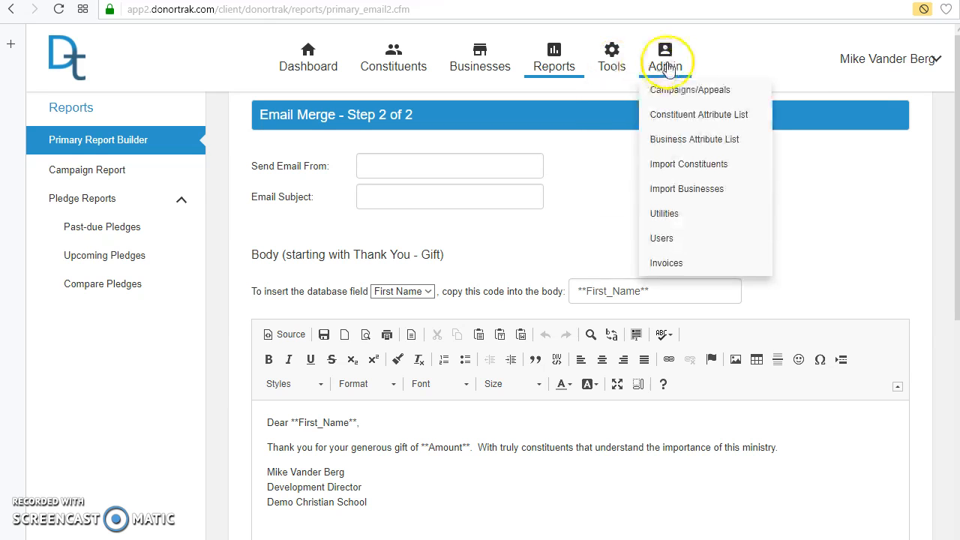
mouse_move(614, 60)
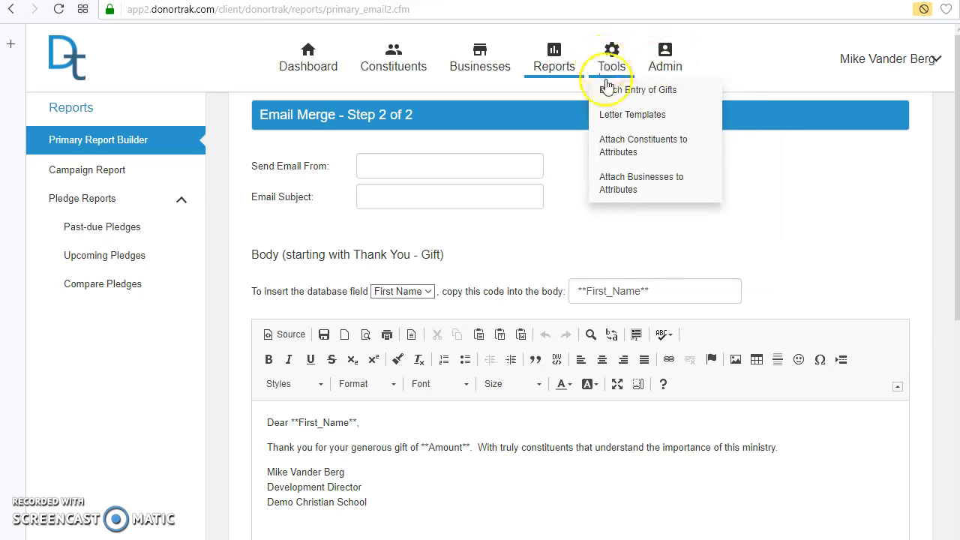
click(609, 118)
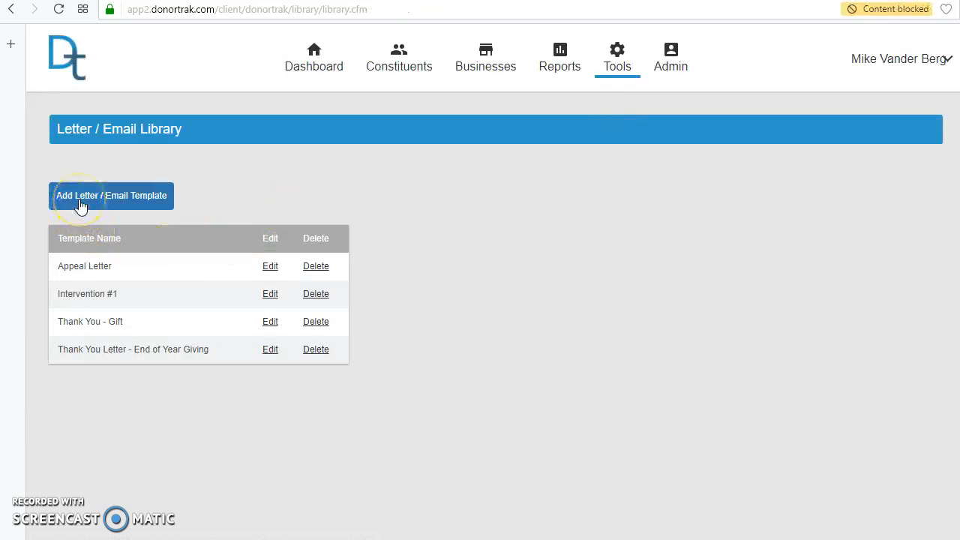
click(136, 199)
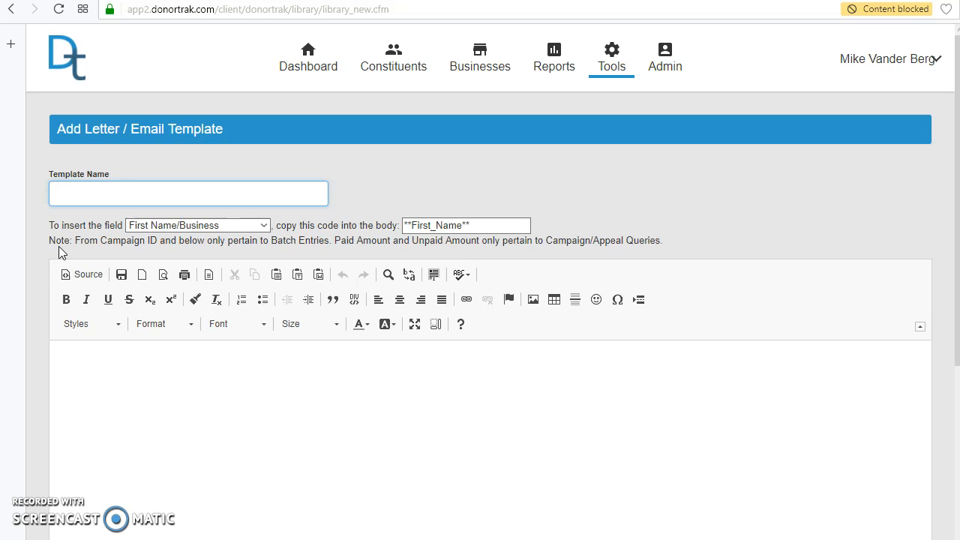
text(Thank You Le)
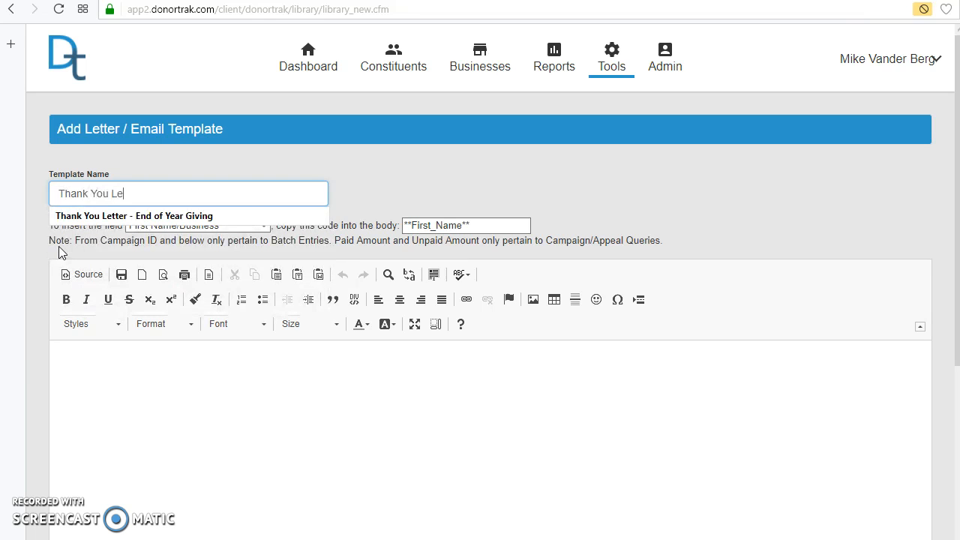
text(tter - Auction Donations)
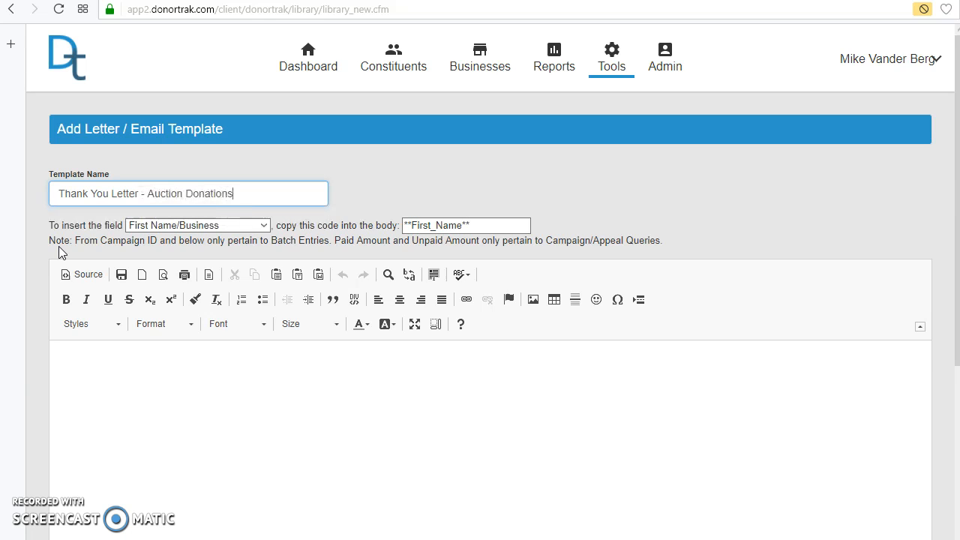
Write the greeting "Dear **First_Name**," in the template body, using the First Name/Business field code.
click(408, 444)
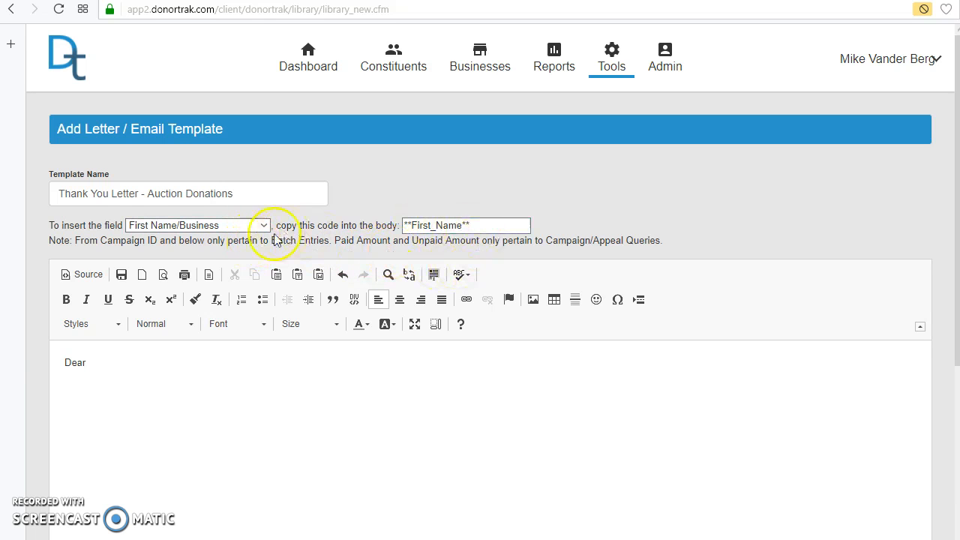
click(245, 227)
mouse_move(267, 295)
mouse_down()
mouse_move(273, 335)
mouse_move(272, 279)
mouse_up()
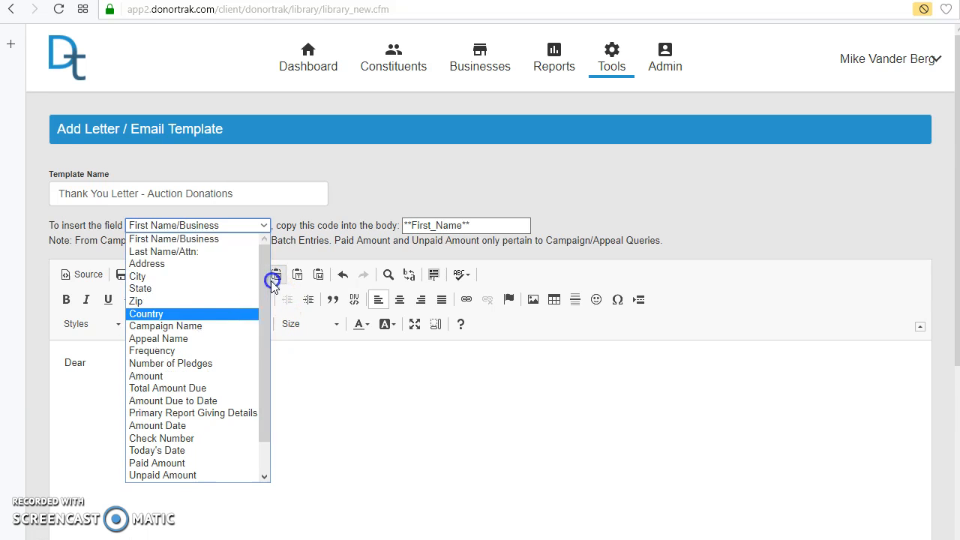
click(179, 238)
click(526, 227)
key(ctrl+c)
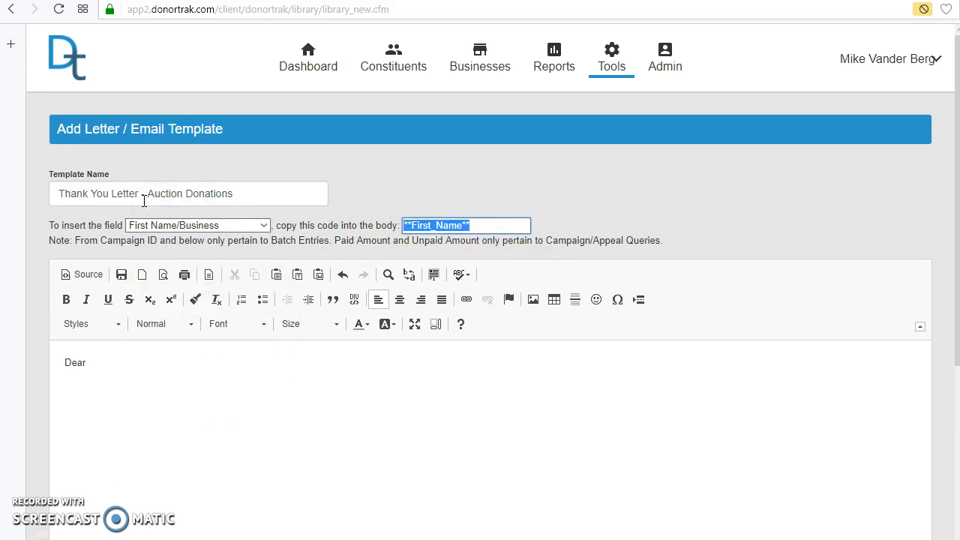
click(146, 371)
key(ctrl+v)
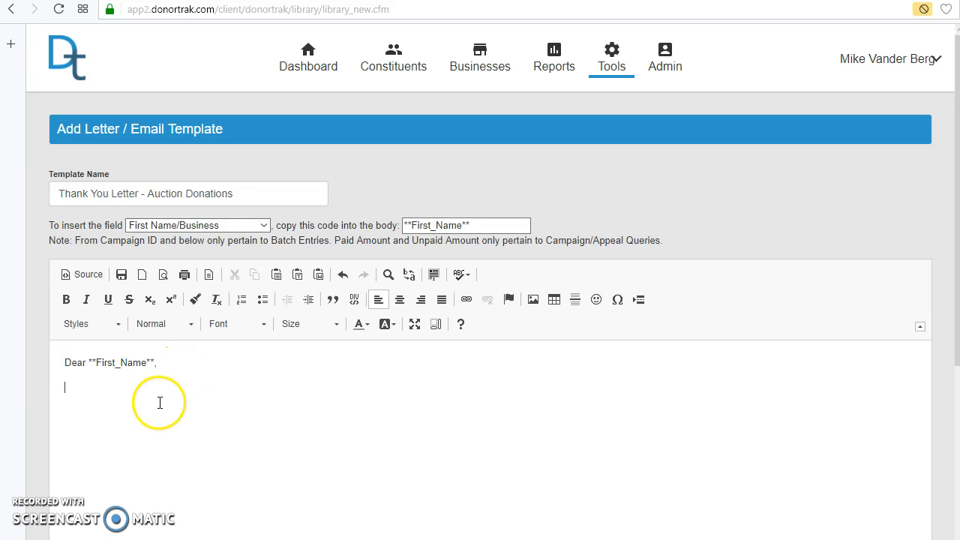
Write the paragraph thanking donors for their 2017 Harvest Auction gift and calling the funds a blessing, adding "of" after "generous gift".
text(Thank you for your generous gift for the 2017 Harvest Auction.  The funds raised for the auction truly have been a blessing to our school.)
click(123, 390)
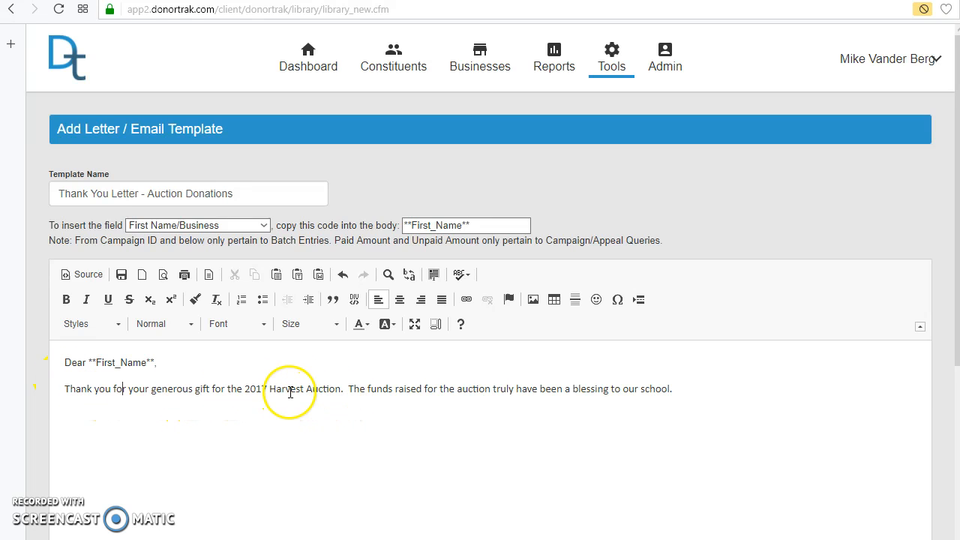
click(211, 388)
text(of)
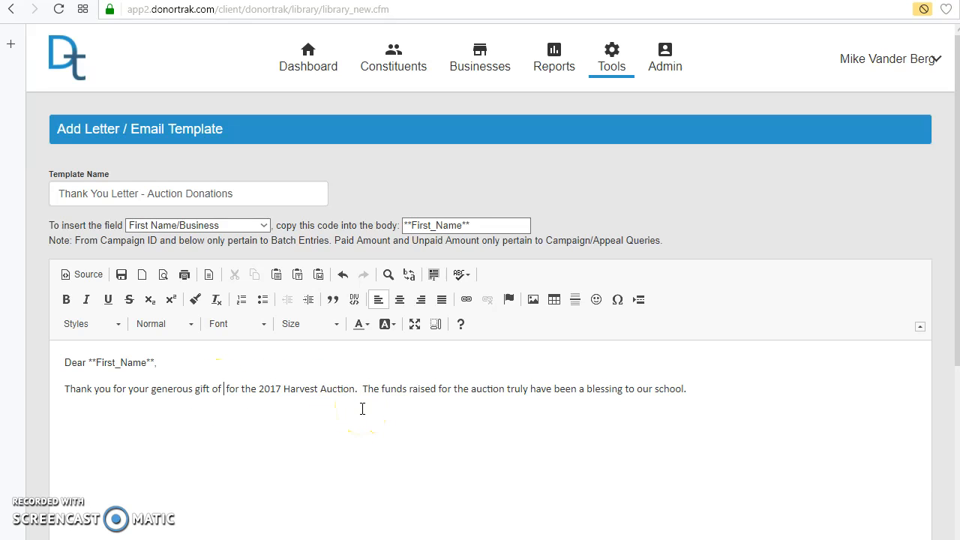
Insert the **Amount** field code after "generous gift of" in the thank-you paragraph.
click(246, 226)
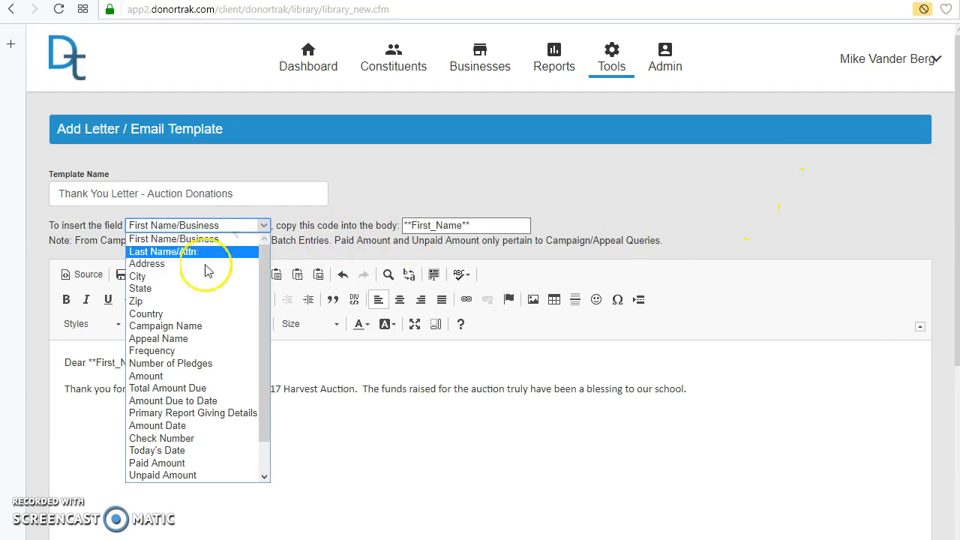
click(172, 377)
click(465, 229)
key(ctrl+c)
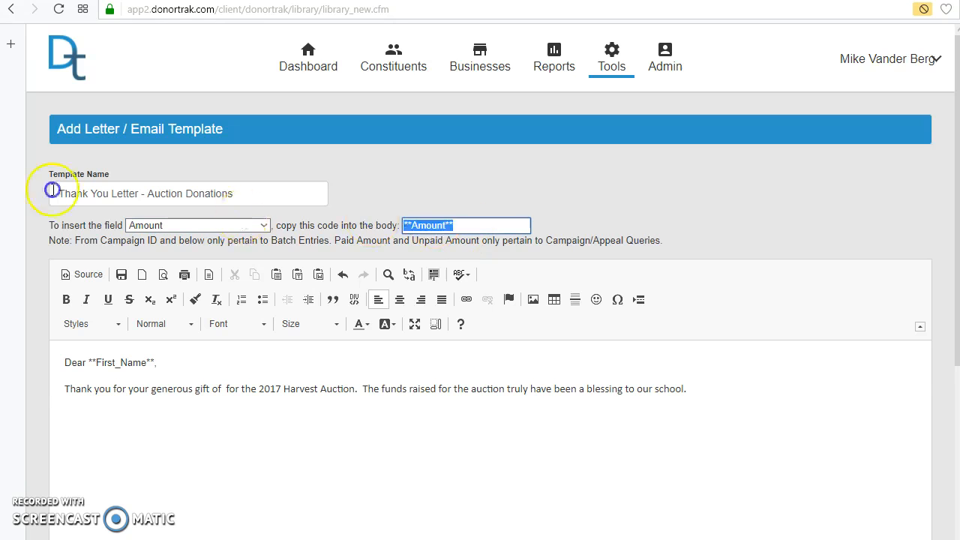
click(225, 389)
key(ctrl+v)
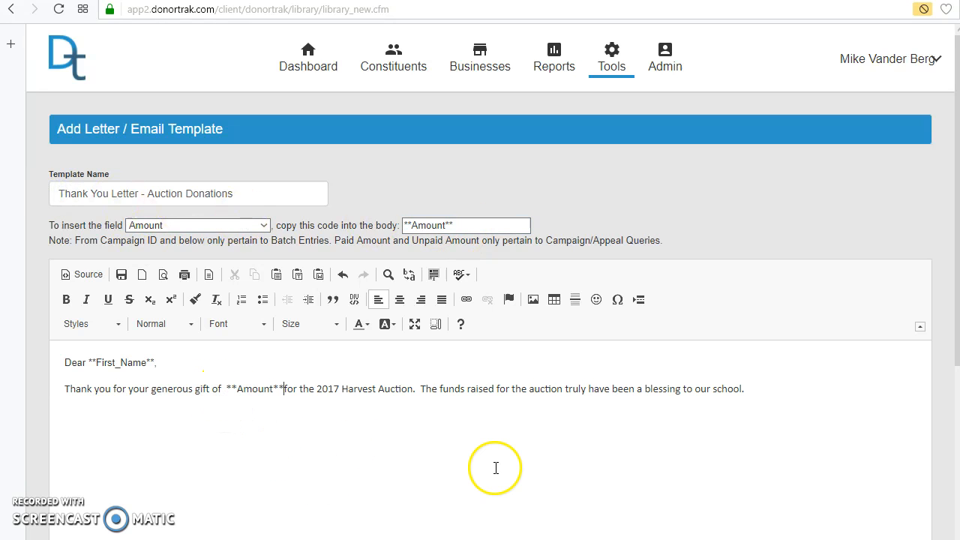
Close the letter below the paragraph with the lines "Thank you!" and "Auction Team".
click(777, 381)
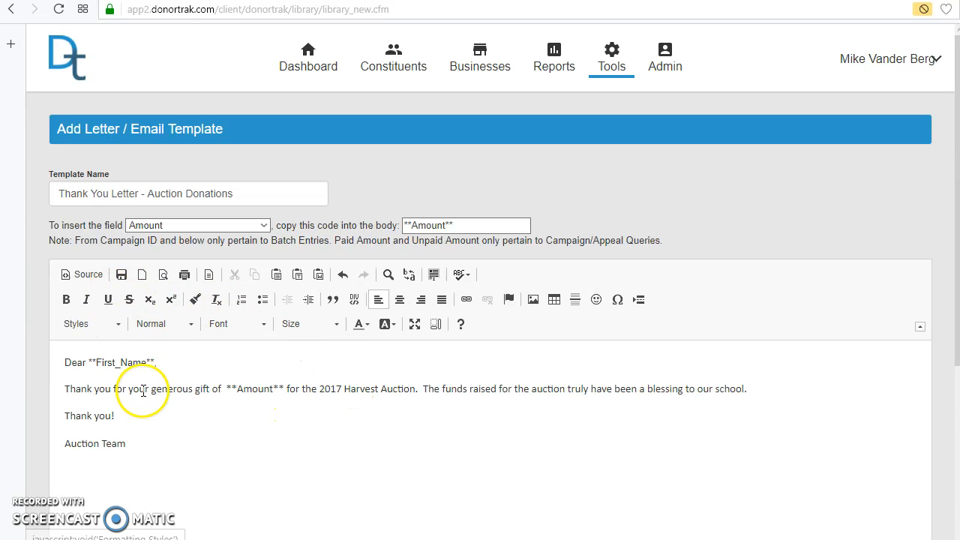
drag(767, 388, 148, 384)
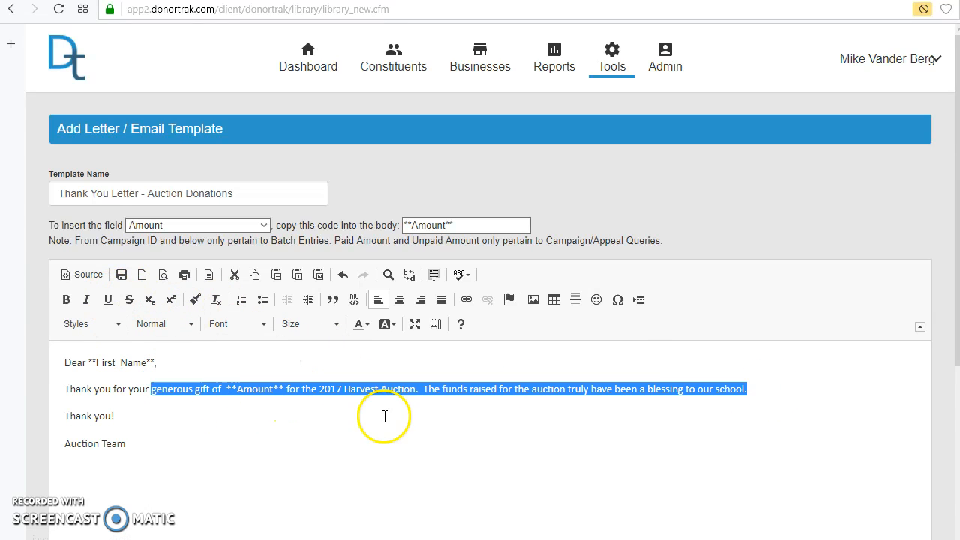
click(392, 419)
Make the word "blessing" in the thank-you paragraph bold.
click(424, 389)
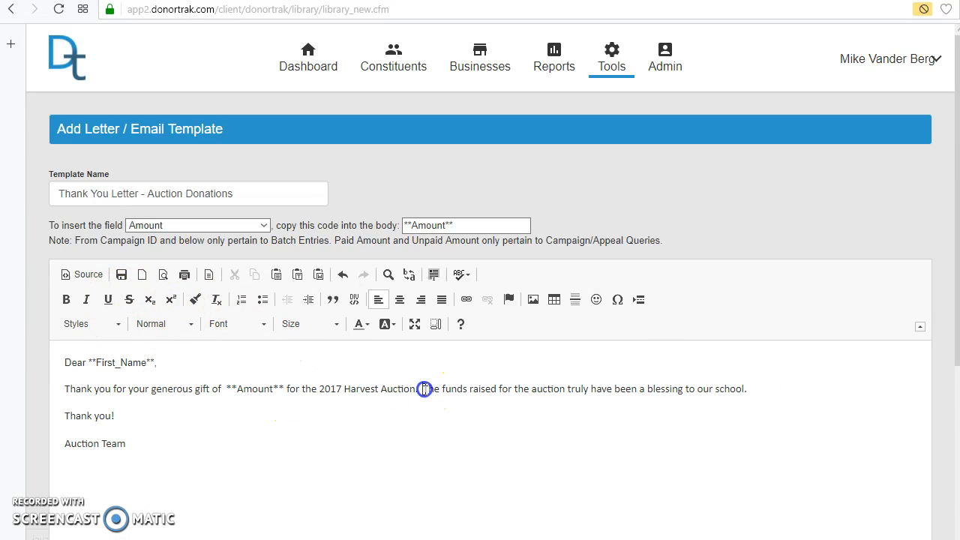
double_click(673, 388)
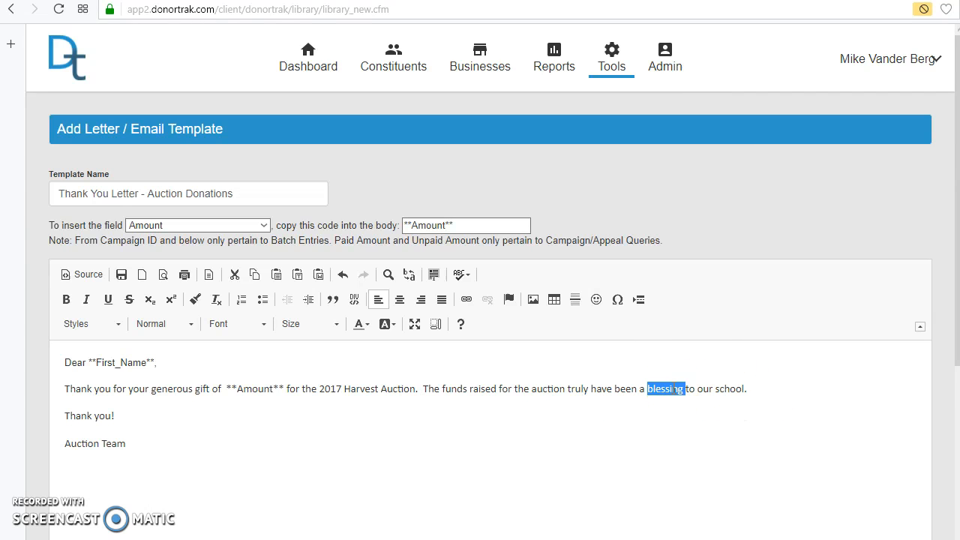
click(66, 301)
click(807, 501)
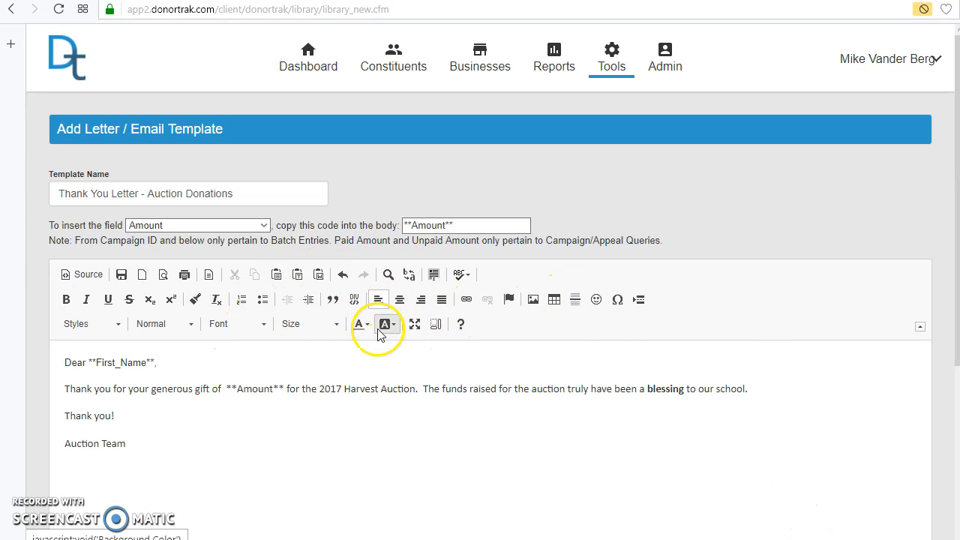
Try centering the thank-you paragraph and return it to left alignment.
click(410, 388)
click(400, 300)
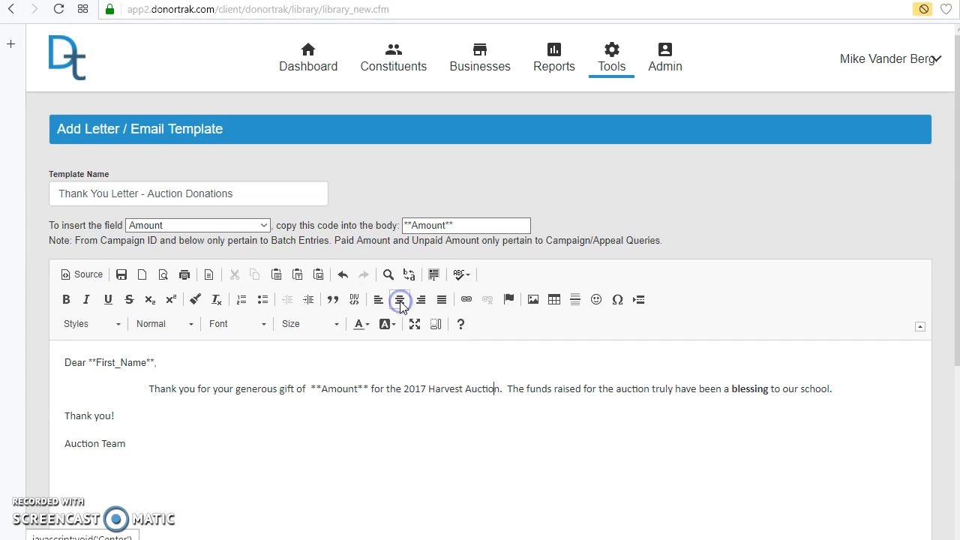
click(379, 300)
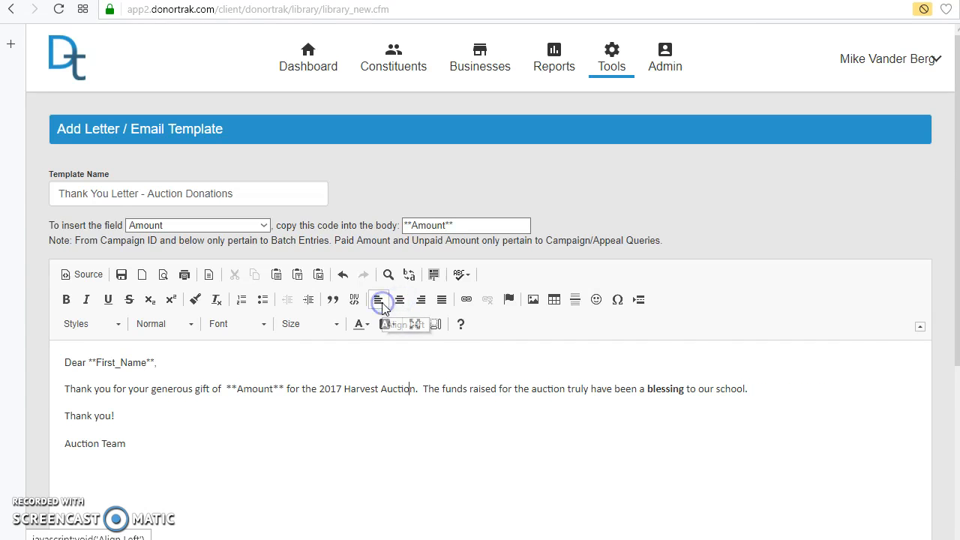
Try an indent on the thank-you paragraph, remove it, and save the letter template.
click(310, 302)
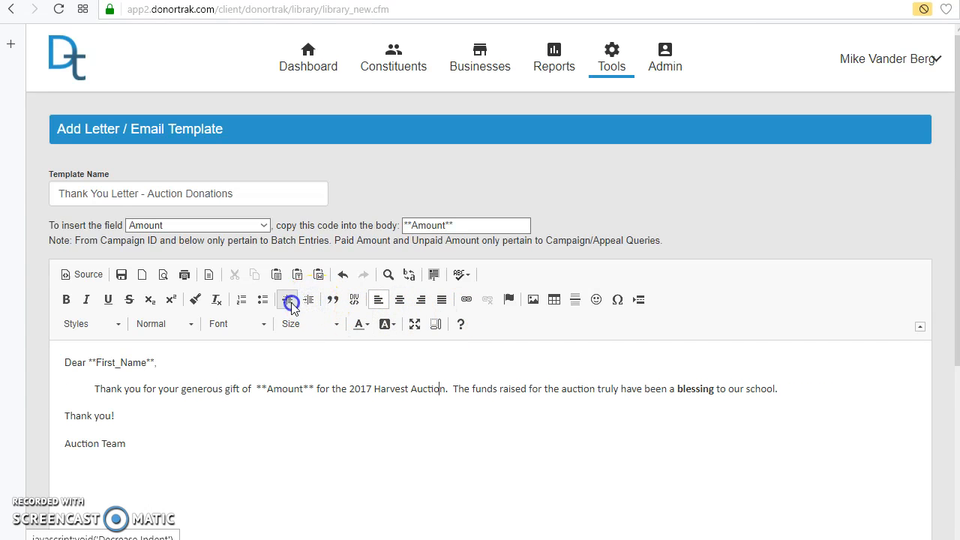
click(288, 301)
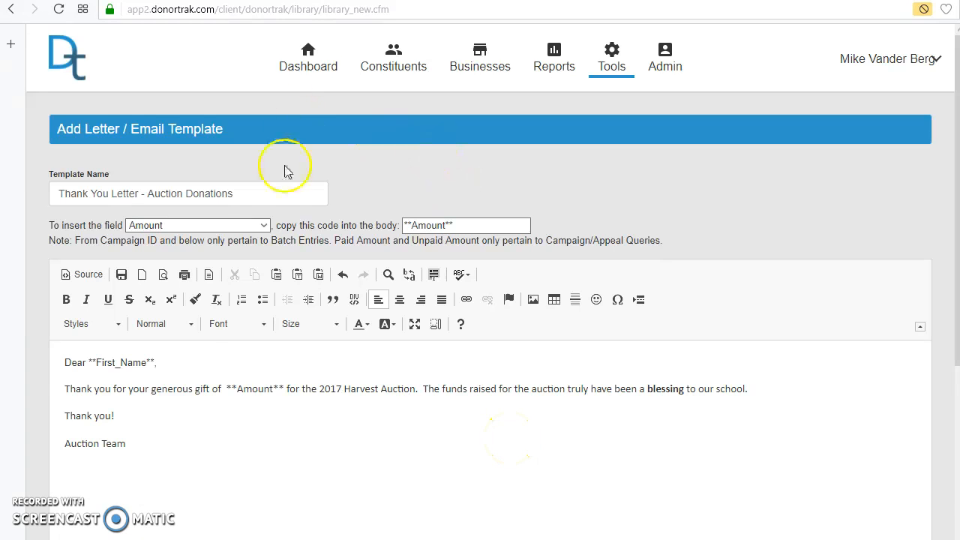
scroll(267, 390, down, 3)
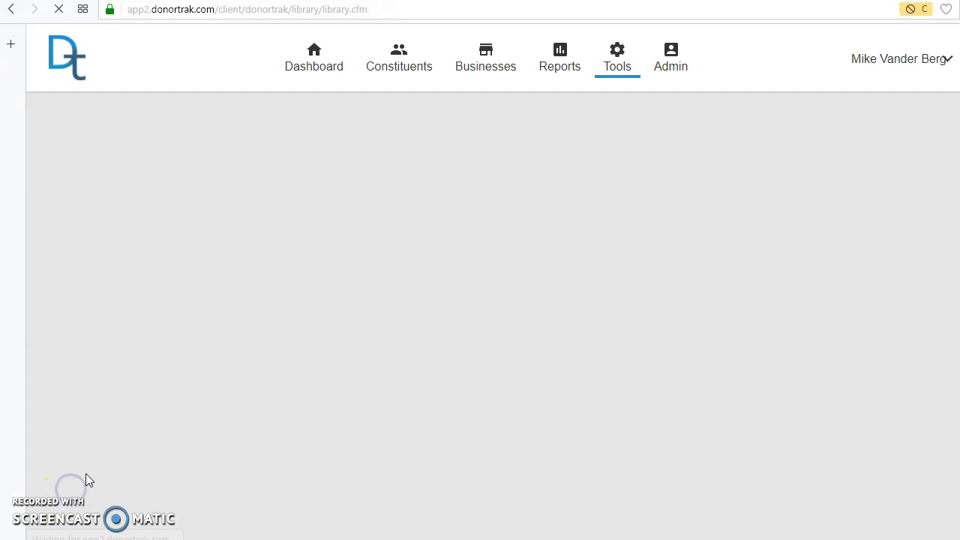
Open the Primary Report Builder and add a giving constraint for constituents who donated to the Auction 2017 appeal.
click(560, 59)
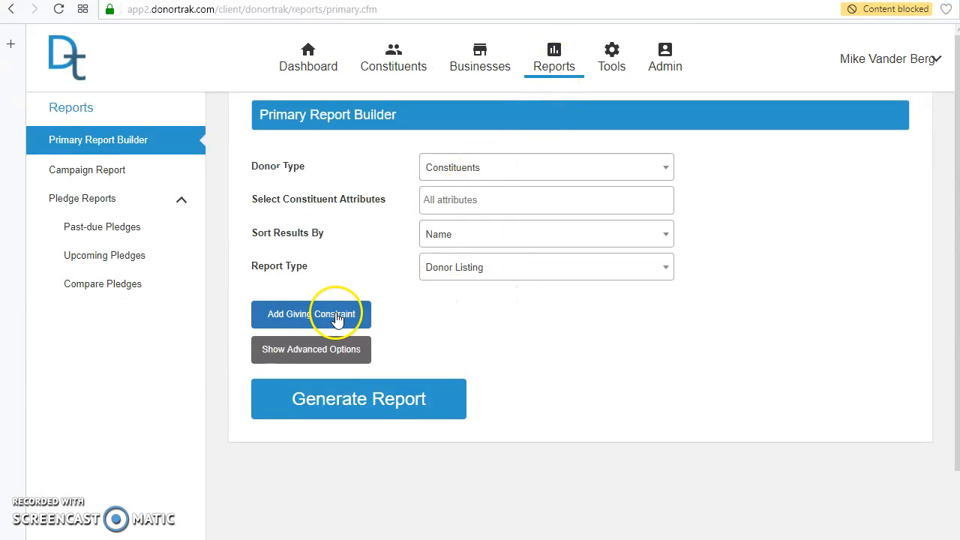
click(344, 318)
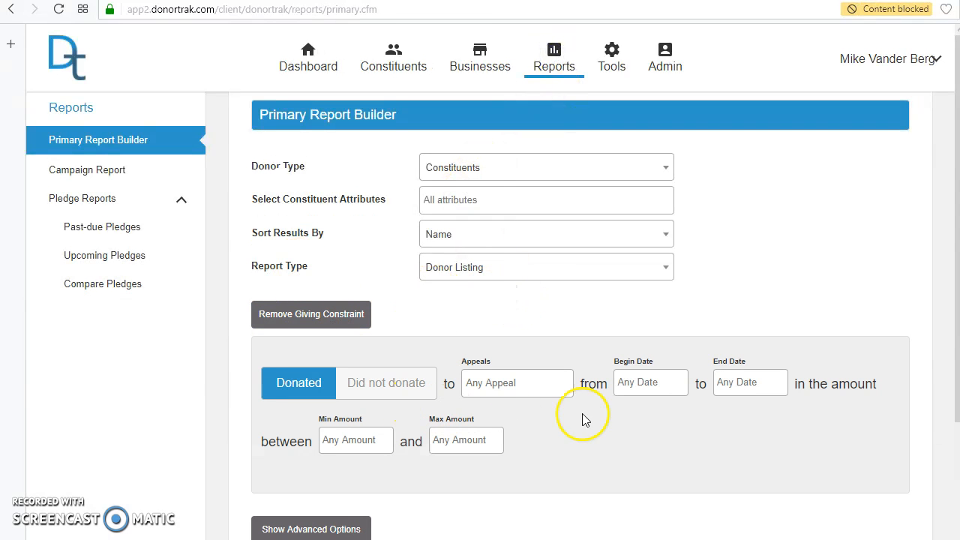
click(527, 392)
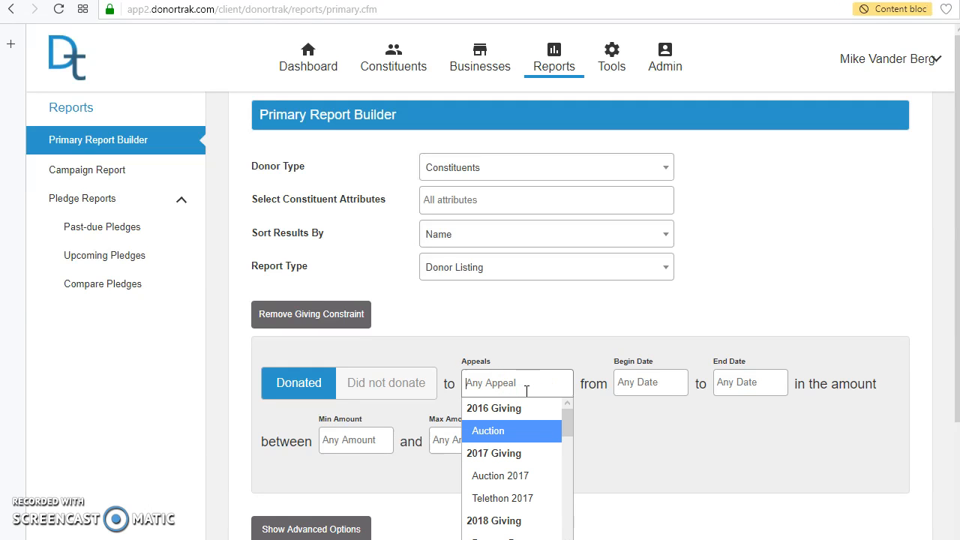
click(512, 475)
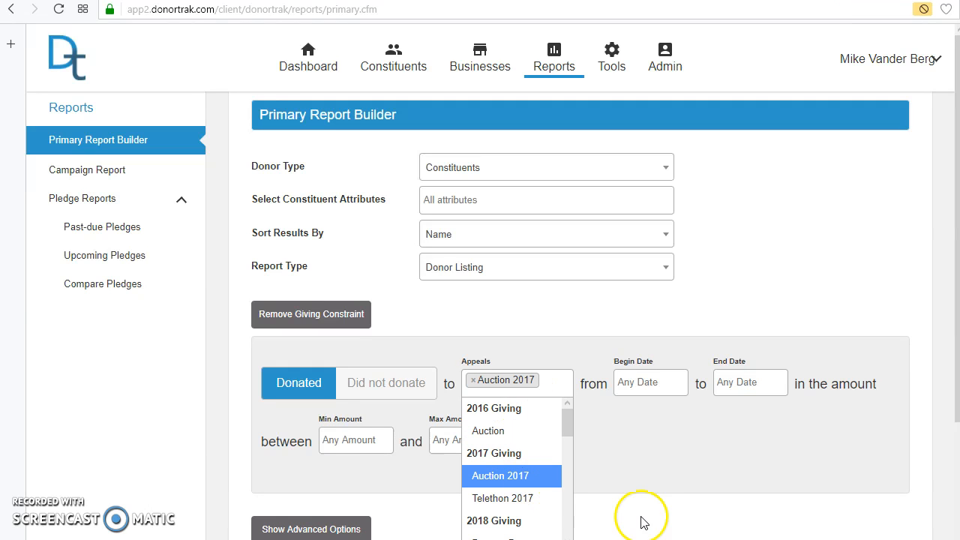
click(651, 471)
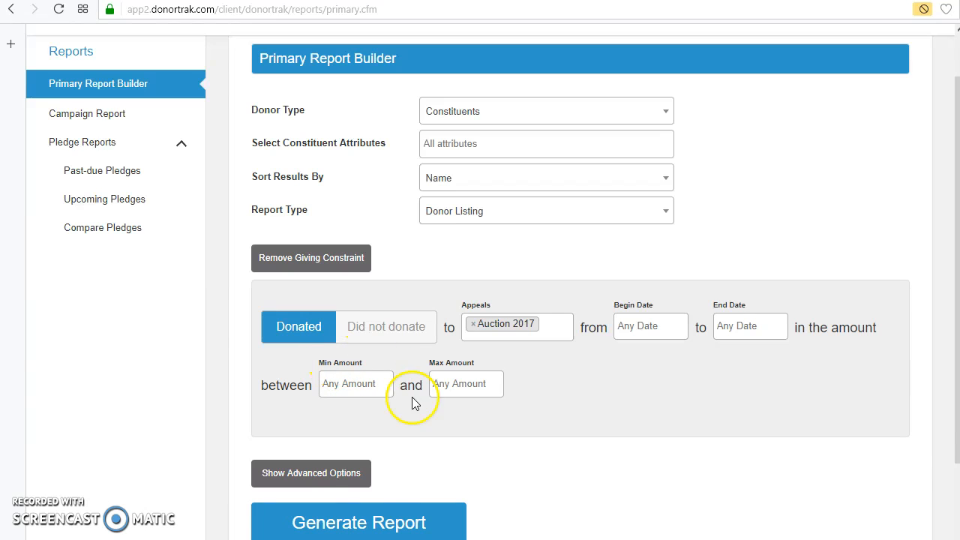
Generate the primary report and start a letter merge from its results.
scroll(370, 446, down, 2)
click(360, 429)
scroll(617, 277, down, 2)
scroll(695, 319, down, 1)
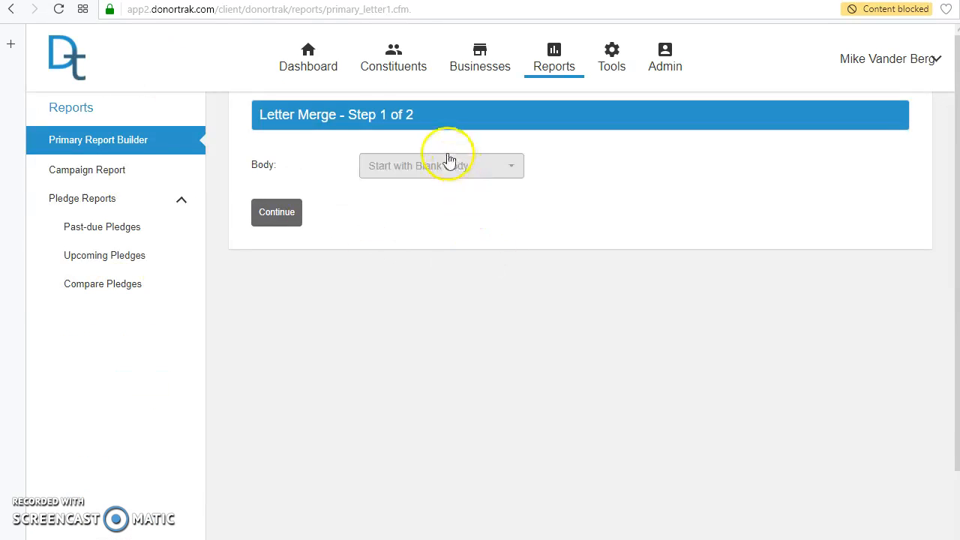
Use the Thank You Letter - Auction Donations template as the letter body and create the merged letters.
click(451, 165)
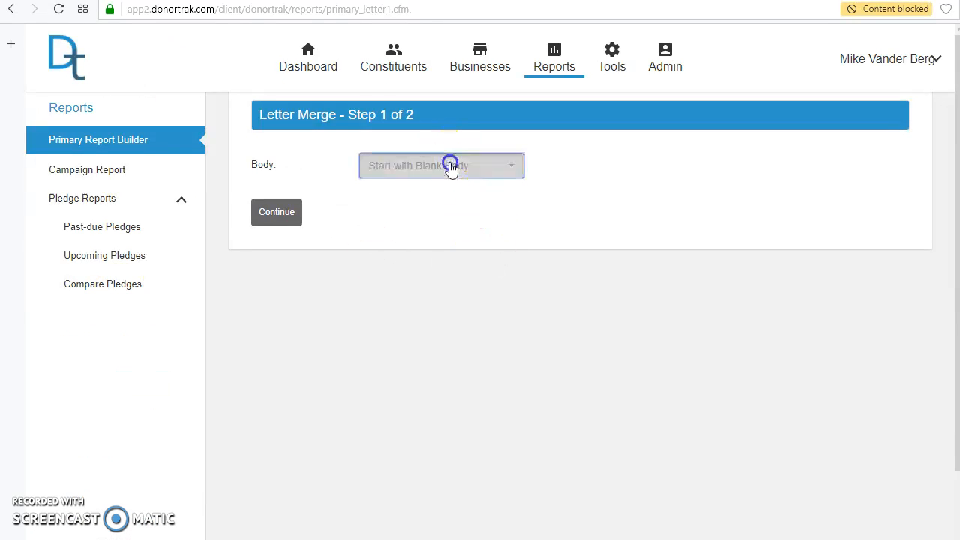
click(463, 273)
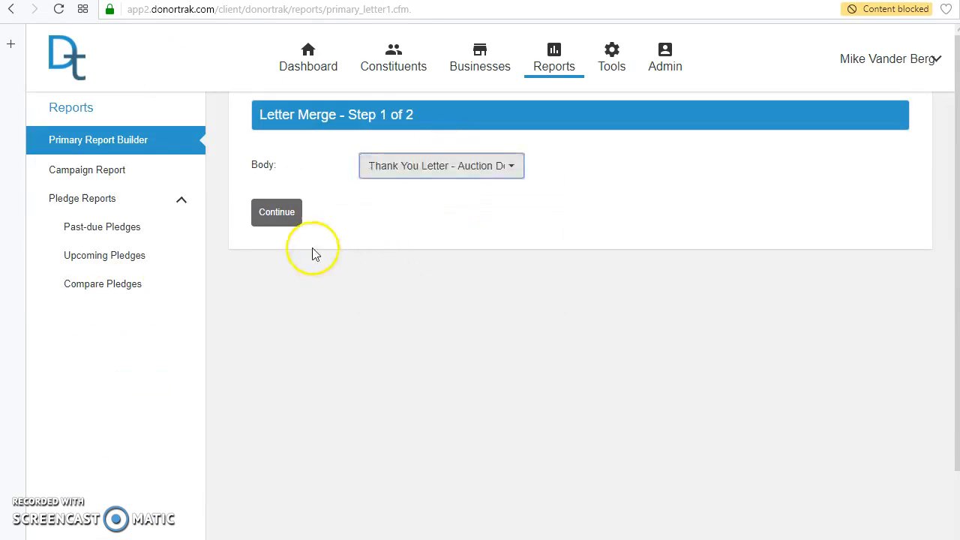
click(281, 215)
scroll(512, 300, down, 4)
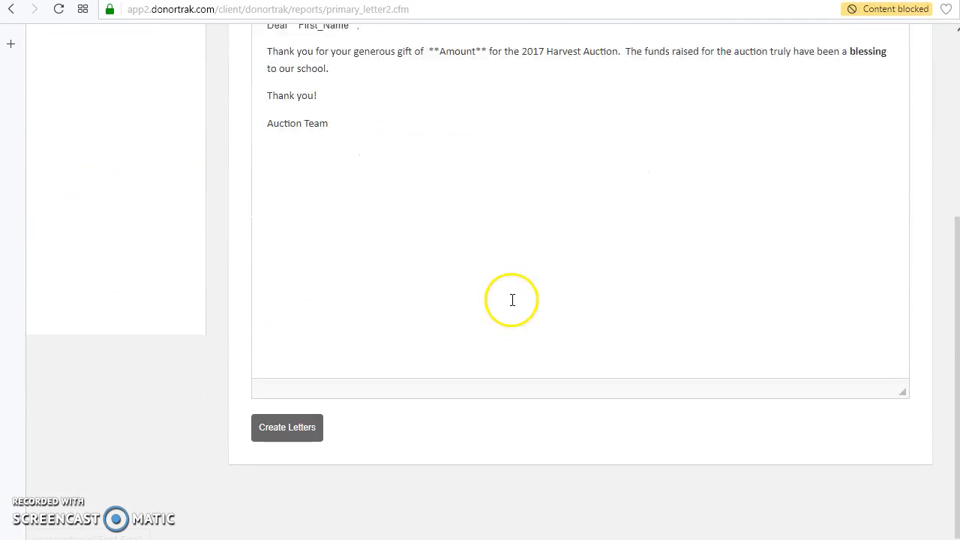
click(286, 426)
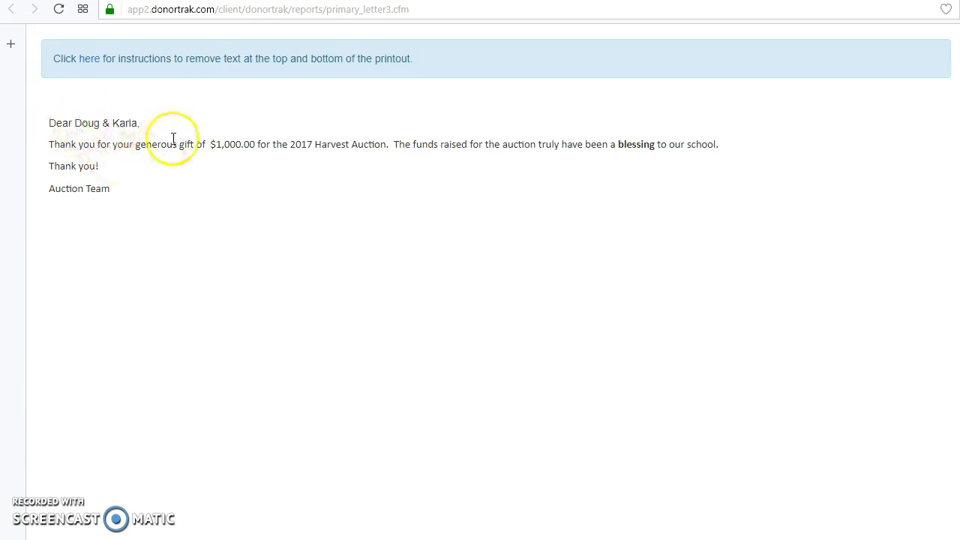
Check the merged gift amount in the letter and view the instructions for turning off printed headers and footers.
drag(268, 145, 266, 145)
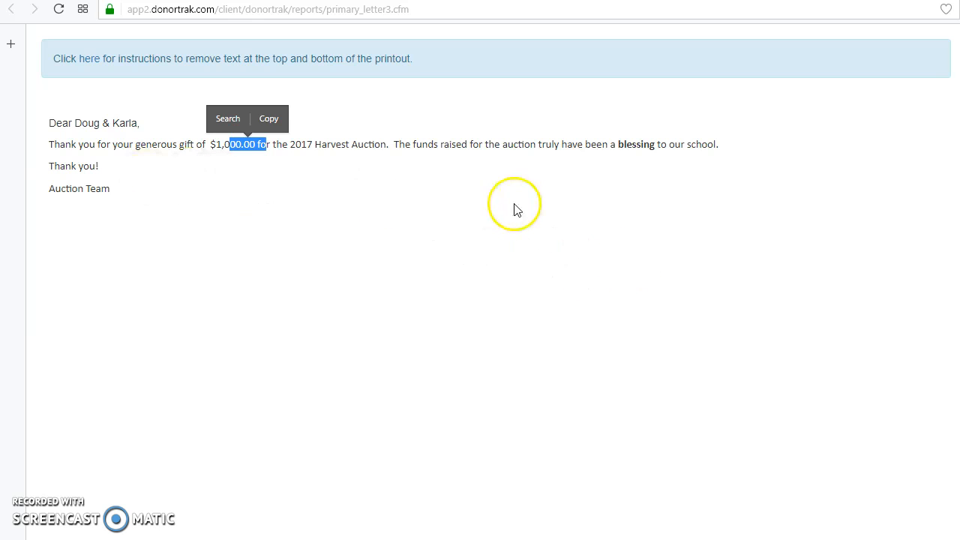
click(357, 174)
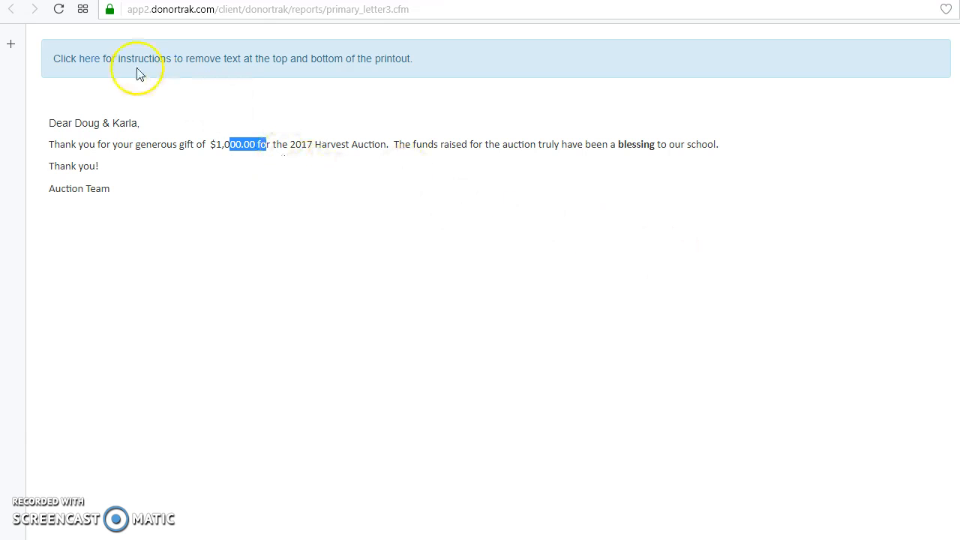
click(84, 60)
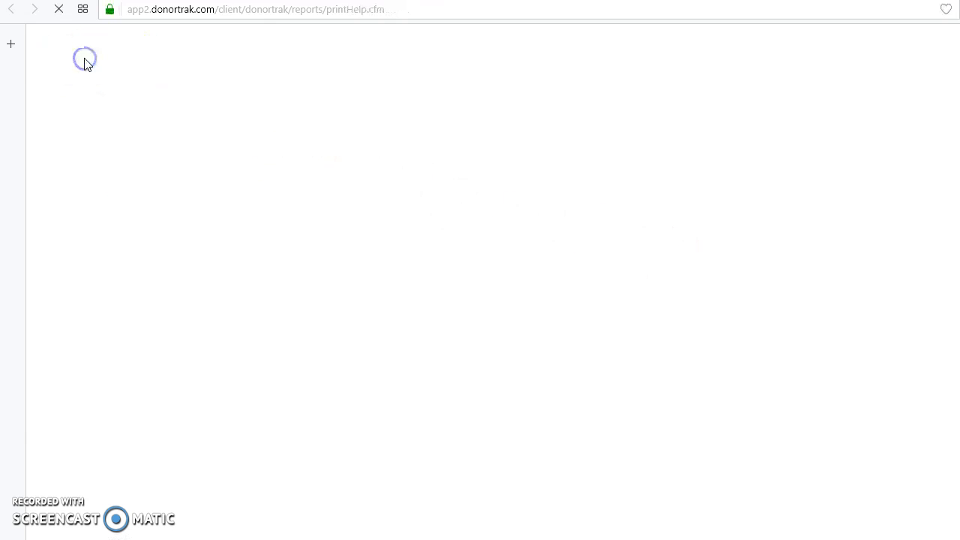
scroll(611, 227, down, 5)
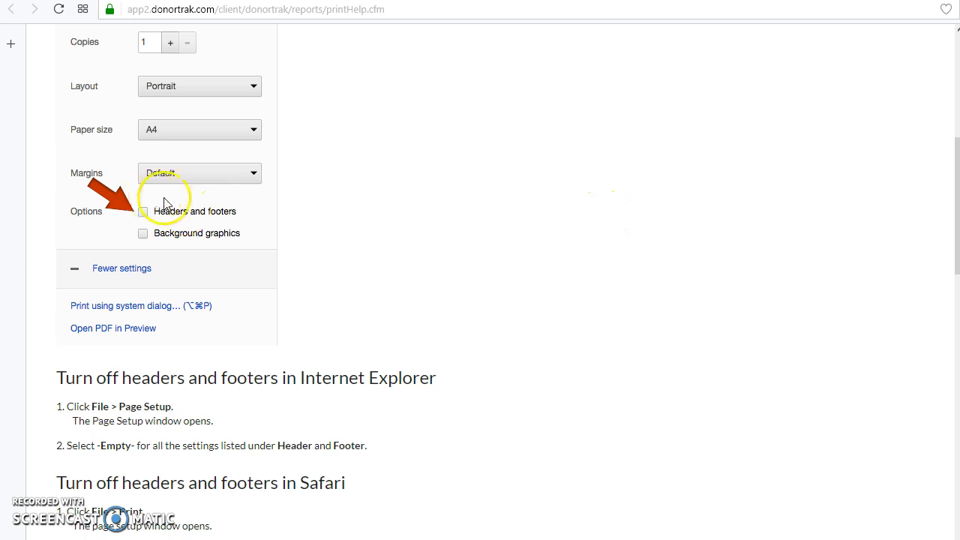
click(645, 0)
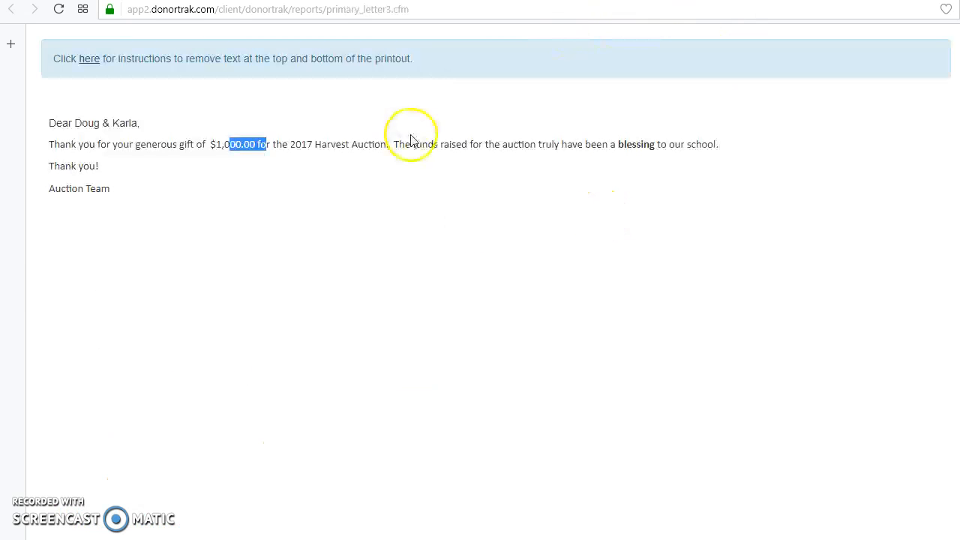
View the print settings for the merged letter, cancel printing, and close the letter.
key(ctrl+p)
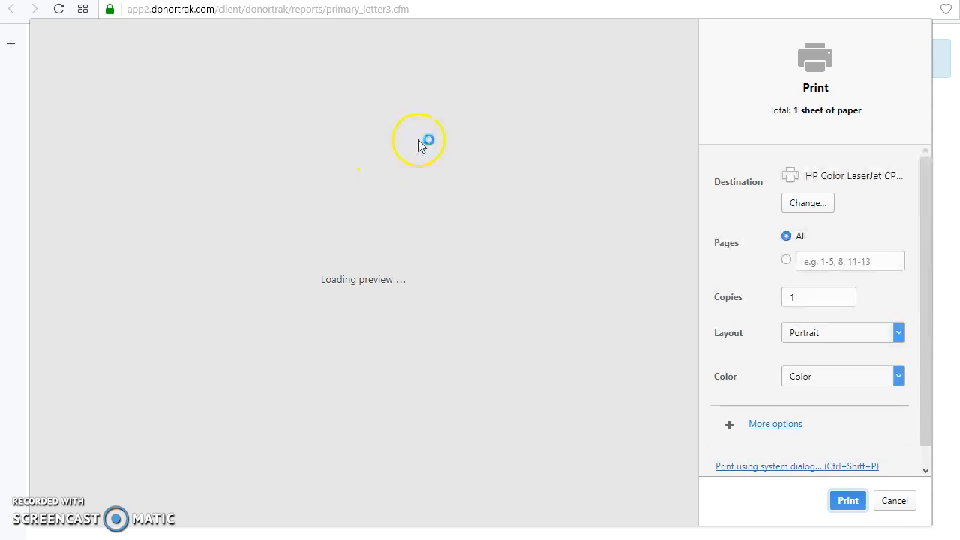
click(895, 500)
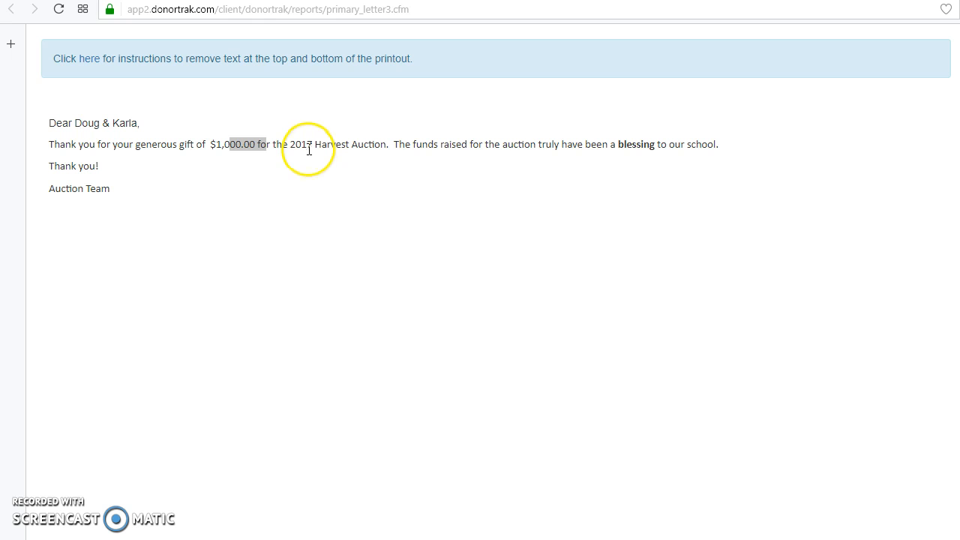
click(719, 1)
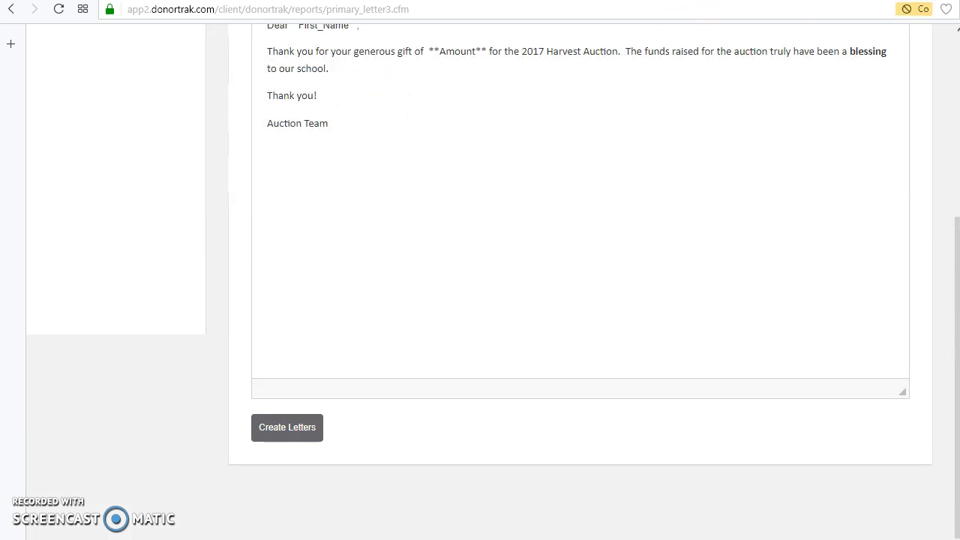
Show the available tools, including Letter Templates, from the letter merge page.
scroll(682, 153, up, 4)
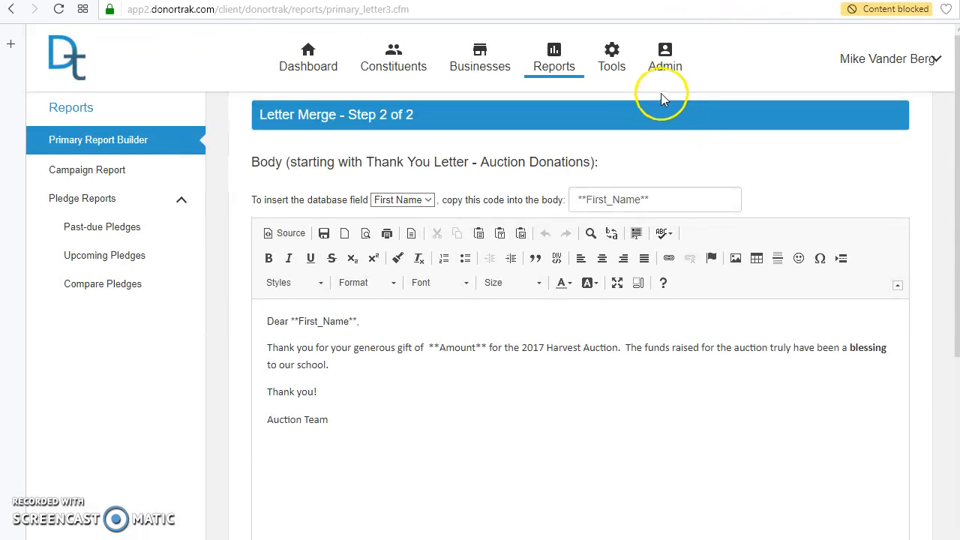
click(616, 73)
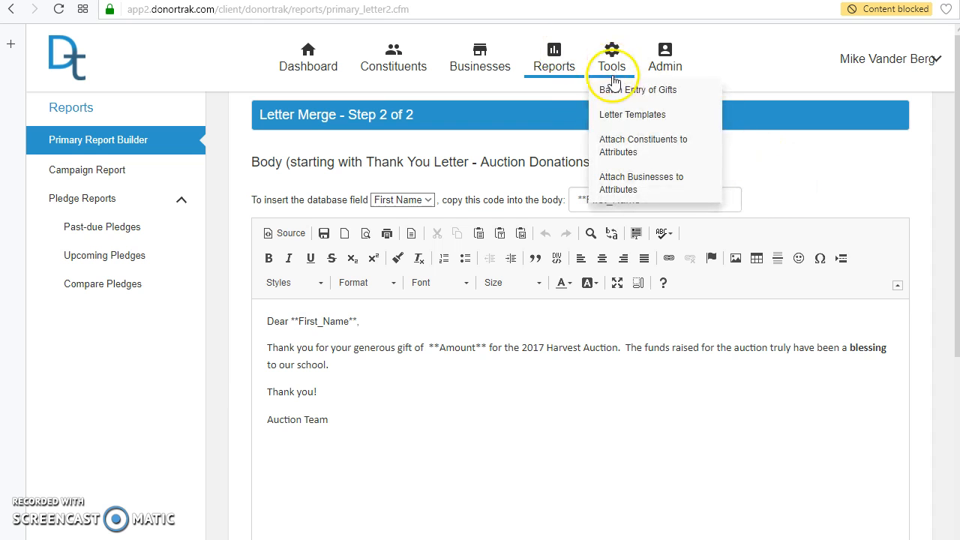